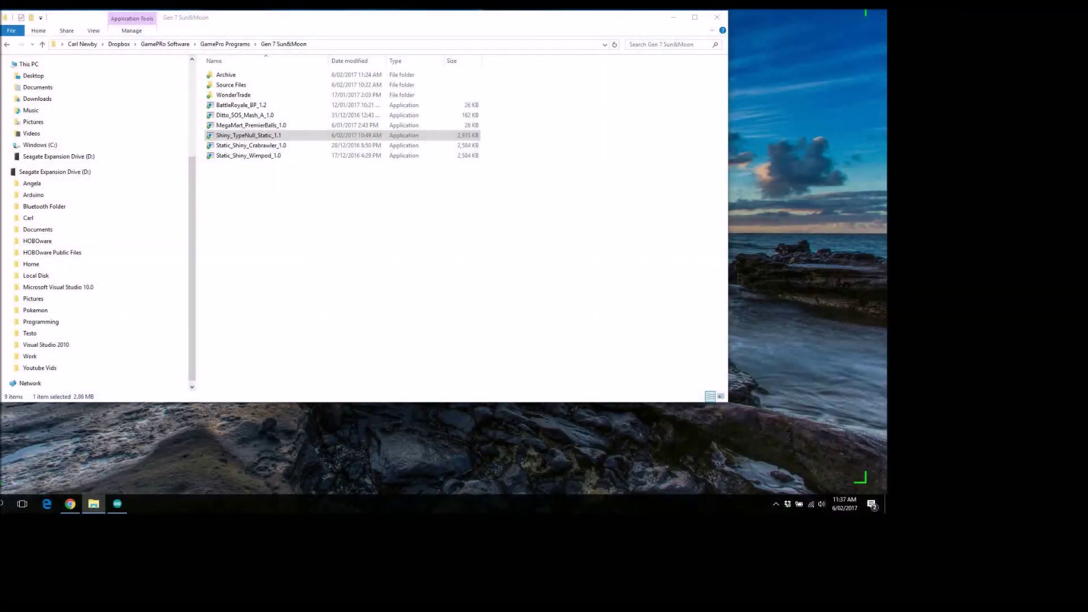
Run Shiny_TypeNull_Static_1.1 with camera 0 and confirm that the camera is correct.
left_click(248, 135)
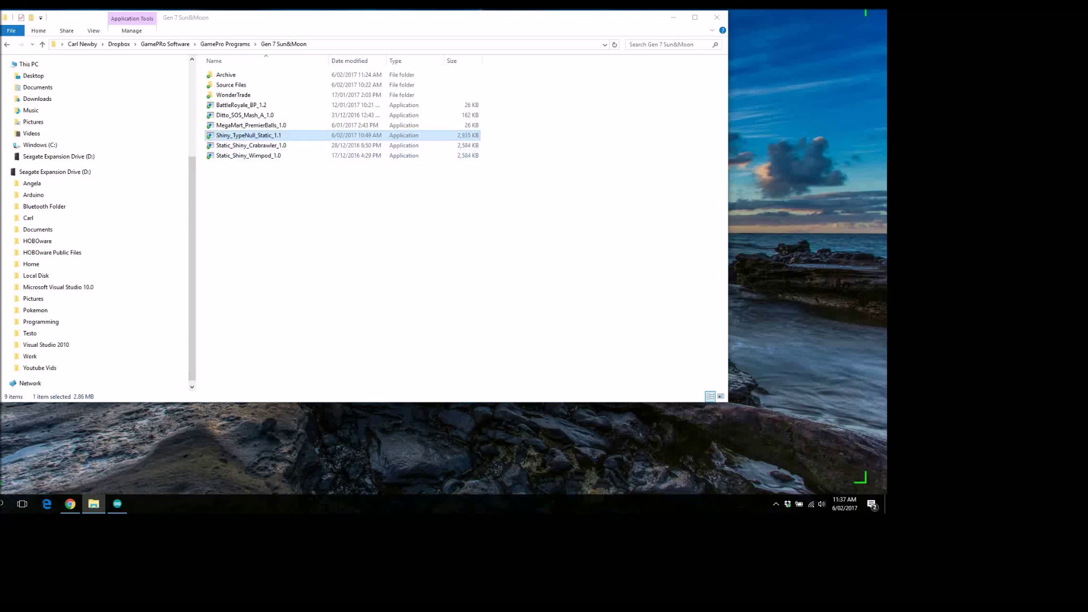
key("Return")
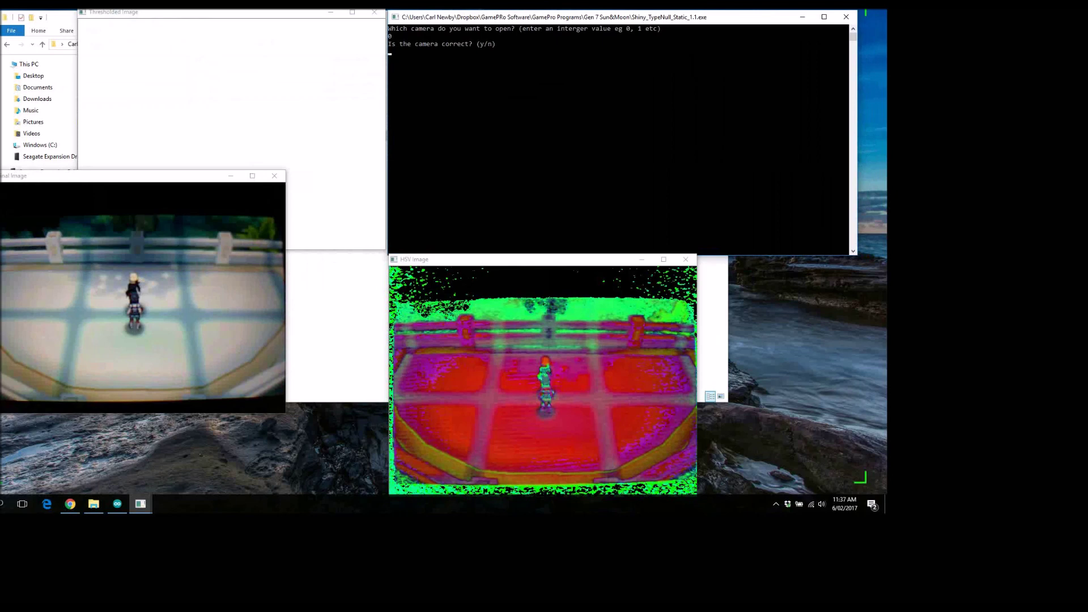
type("y")
key("Return")
Open comport 13 and move the Original Image window fully into view below the Thresholded Image window.
type("13")
key("Return")
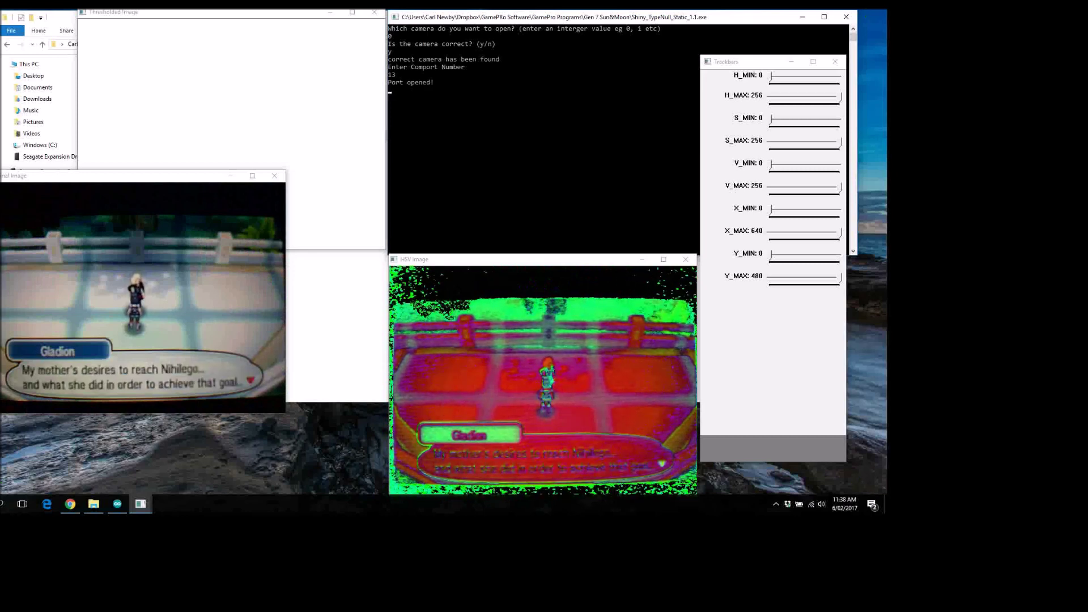
left_click_drag(141, 176, 245, 259)
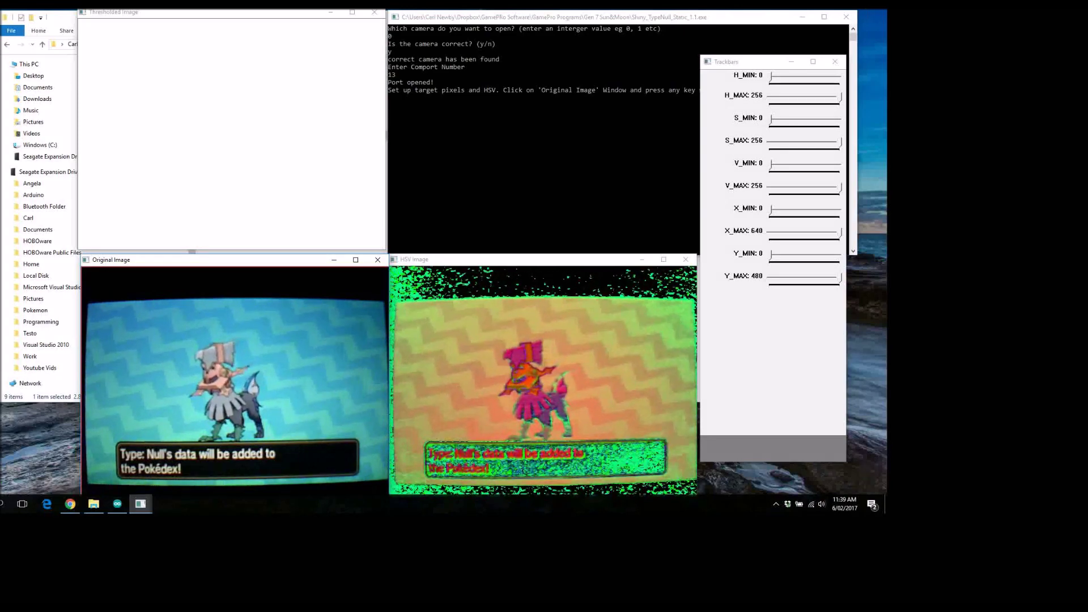
Limit the threshold's hue range to H_MIN 18 and H_MAX 100, and its saturation range to S_MIN 9 and S_MAX 79.
left_click_drag(840, 97, 797, 97)
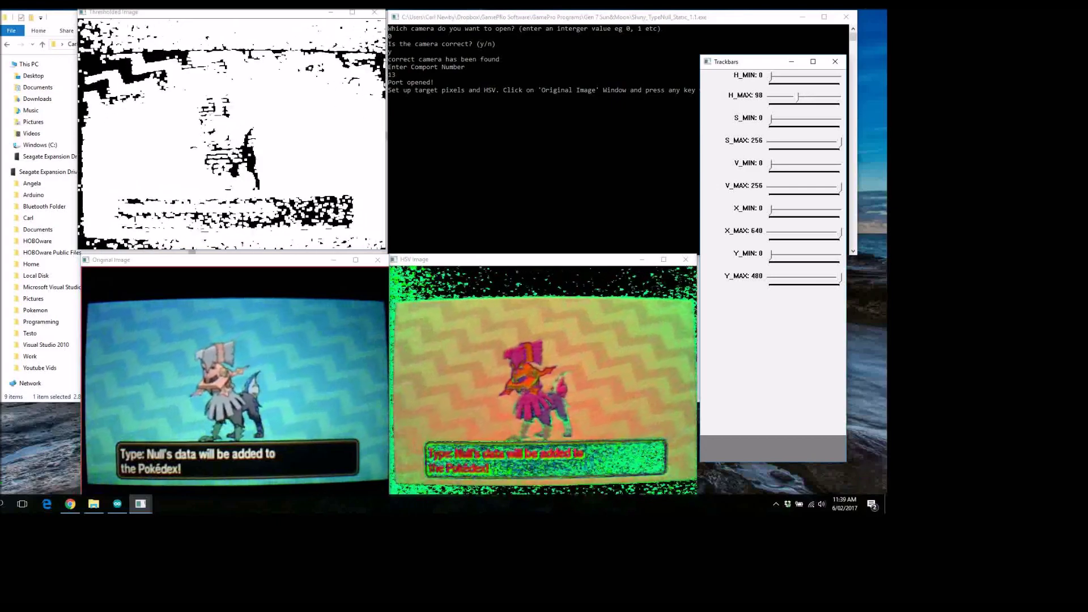
left_click_drag(797, 97, 798, 97)
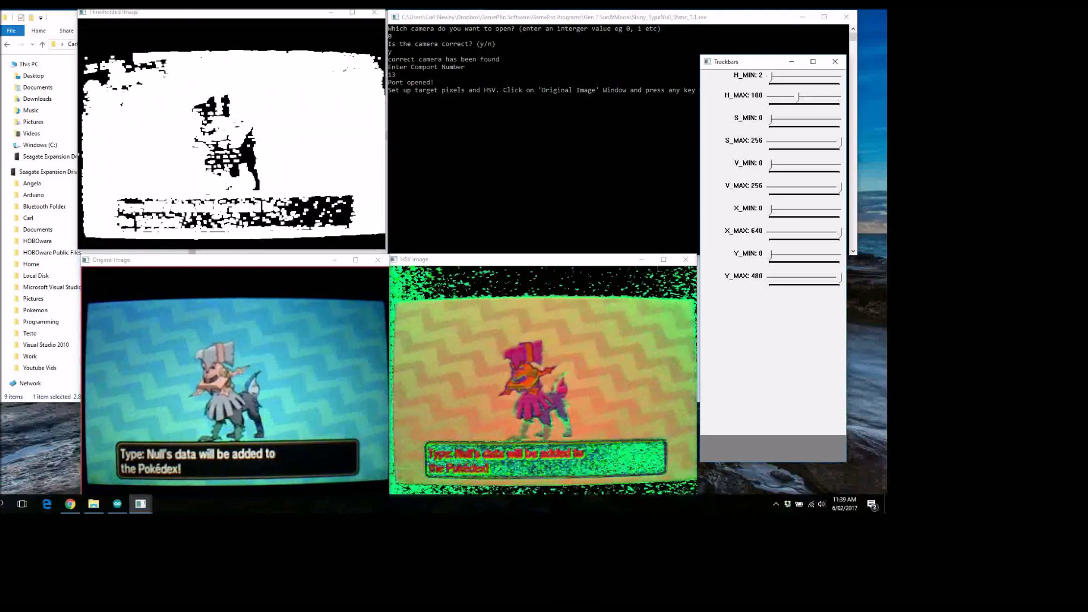
left_click_drag(771, 75, 775, 75)
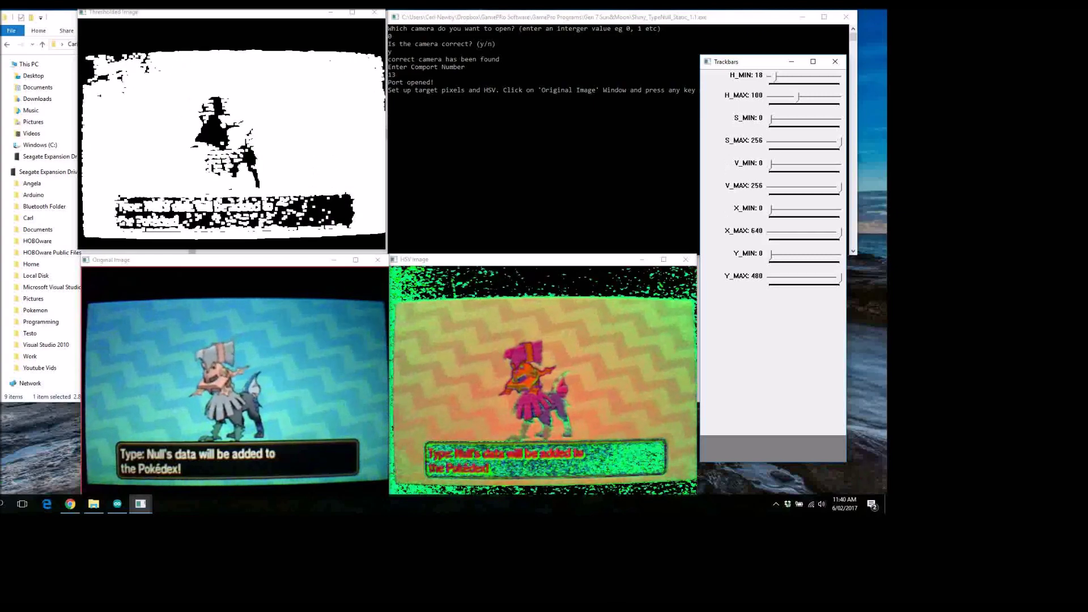
left_click_drag(770, 119, 773, 120)
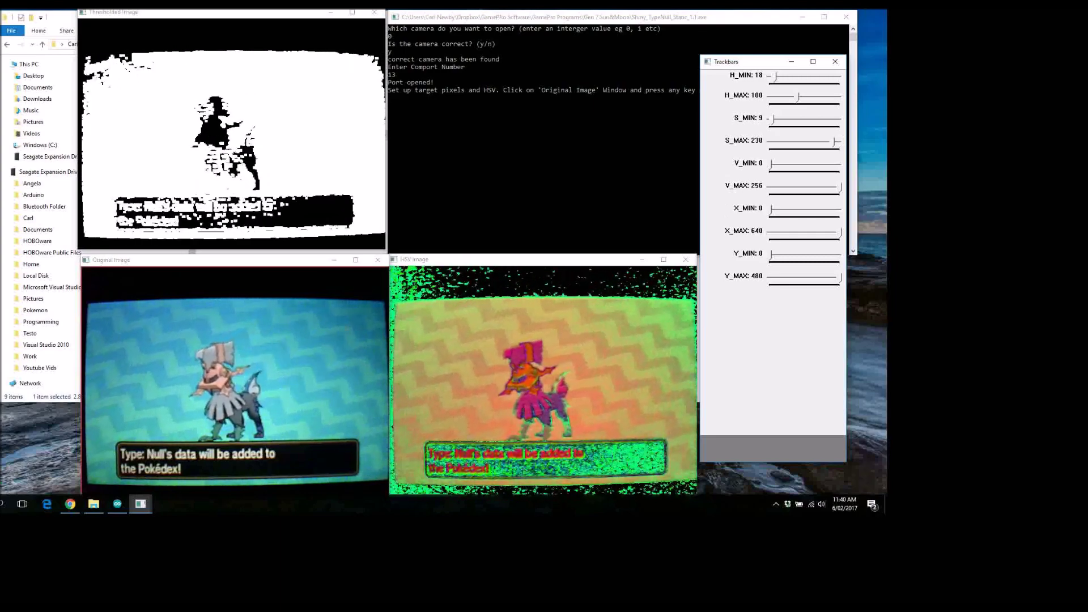
left_click_drag(834, 142, 792, 142)
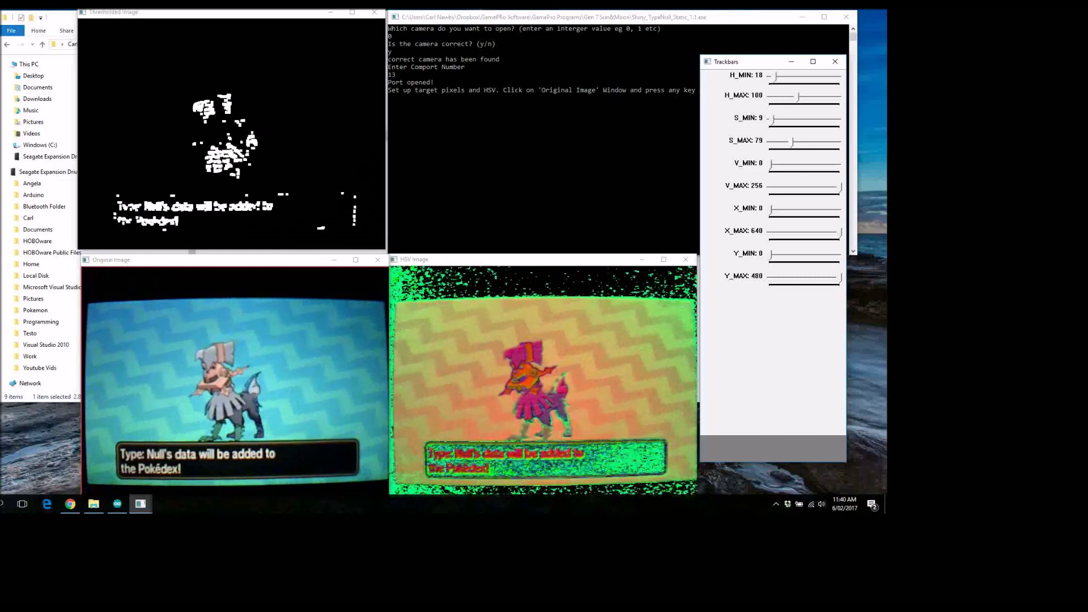
Limit the brightness range to V_MIN 100 and V_MAX 233, and set H_MAX to 116.
left_click_drag(771, 164, 781, 164)
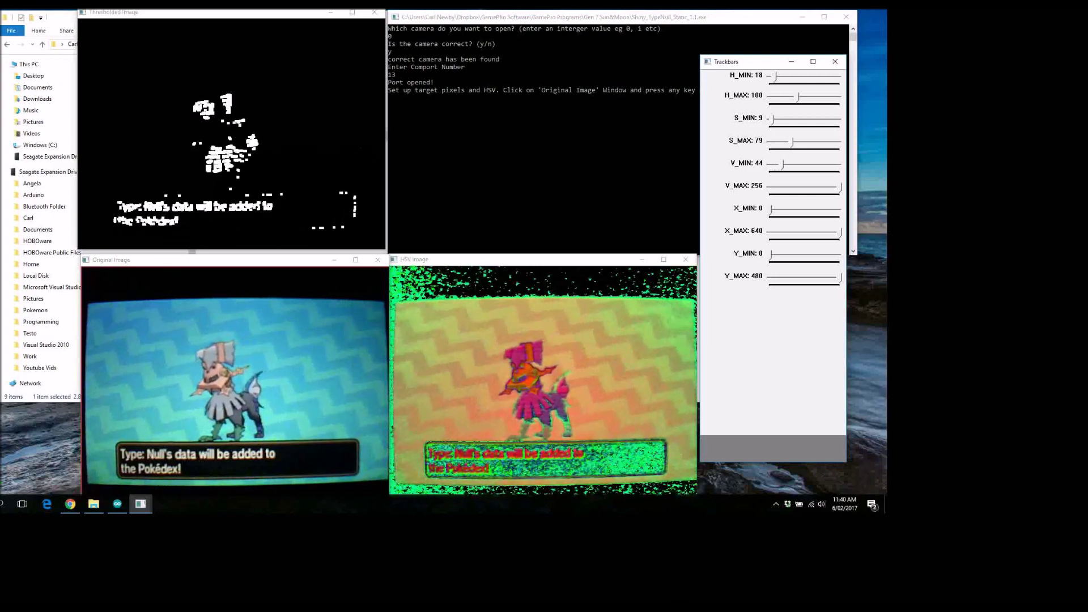
mouse_move(841, 187)
left_mouse_down()
mouse_move(826, 187)
mouse_move(835, 187)
left_mouse_up()
left_click_drag(783, 165, 798, 165)
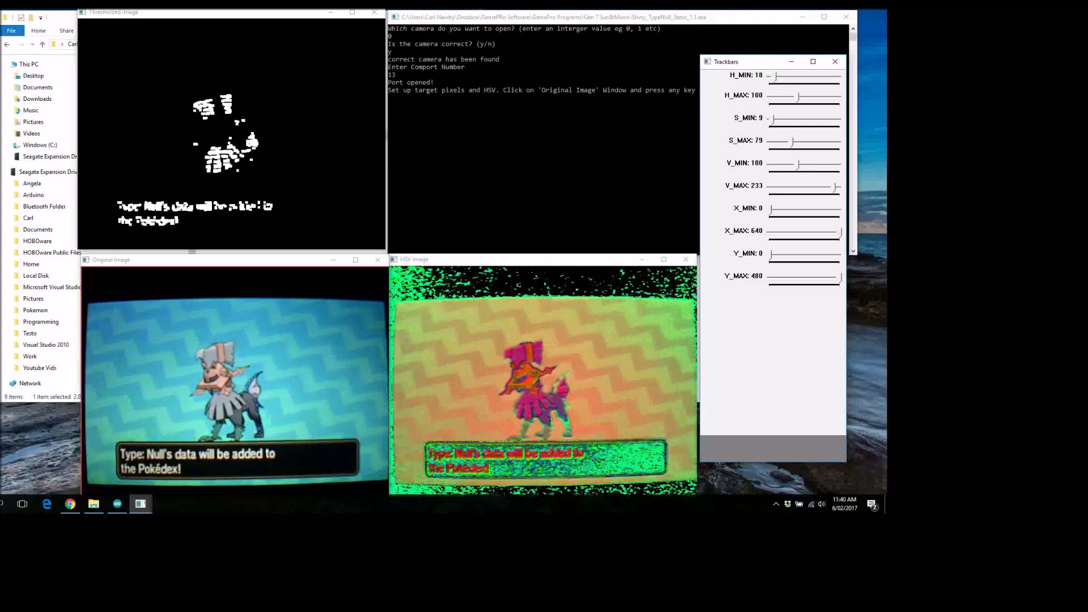
left_click_drag(800, 96, 802, 96)
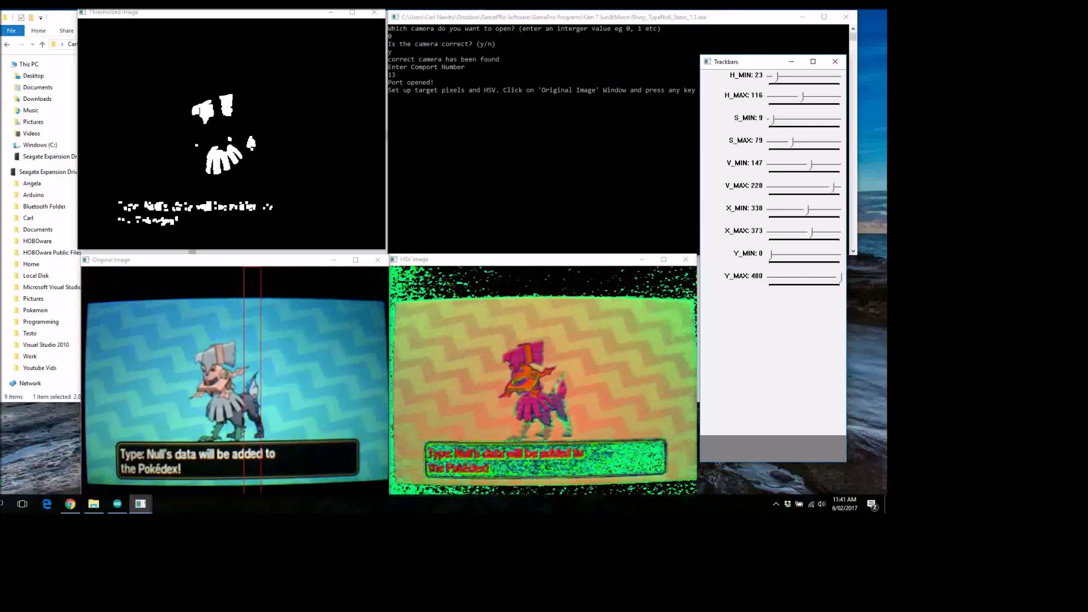
Raise X_MIN to 346 to narrow the target area around Type: Null's tail.
key("Right")
key("Right")
key("Right")
key("Right")
key("Right")
key("Right")
key("Right")
key("Right")
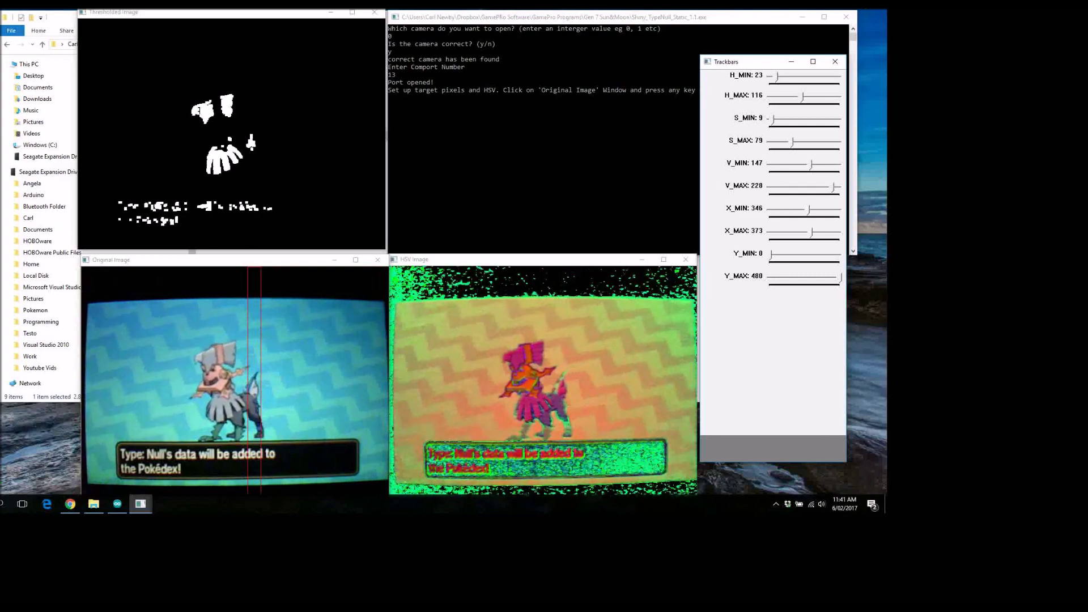
Raise Y_MIN to 230 so the target area starts near the top of Type: Null's tail.
left_click_drag(772, 255, 806, 255)
key("Left")
key("Left")
key("Left")
key("Left")
key("Left")
key("Left")
key("Left")
key("Left")
key("Left")
key("Left")
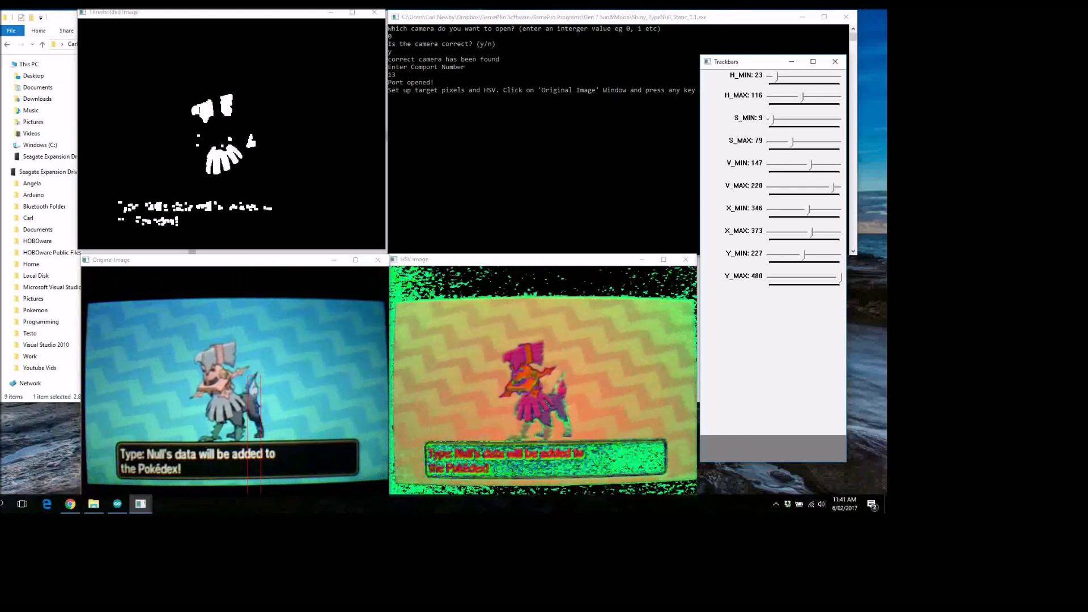
key("Tab")
key("Left")
key("Left")
key("Left")
key("Left")
key("Left")
key("Left")
key("Left")
key("Left")
key("Left")
key("Left")
key("Left")
key("Left")
key("Left")
key("Left")
key("Left")
key("Left")
key("Left")
key("Left")
key("Left")
key("Left")
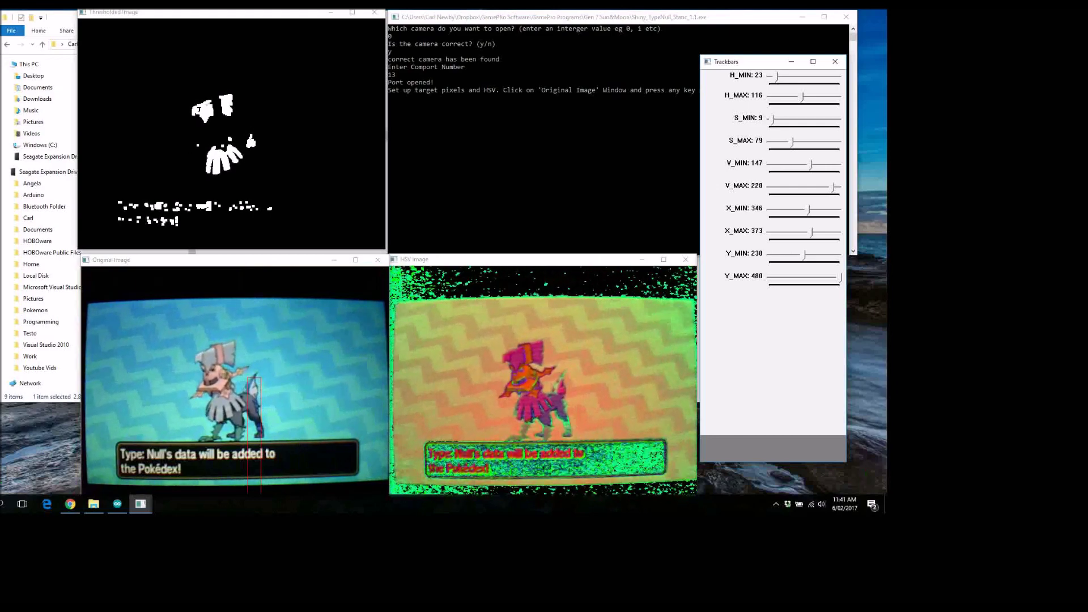
Lower Y_MAX to 276 so the target area encloses only the tail tip.
key("Left")
key("Left")
key("Left")
key("Left")
key("Left")
key("Left")
key("Left")
key("Left")
key("Left")
key("Left")
key("Left")
key("Left")
key("Left")
key("Left")
key("Left")
key("Left")
key("Left")
key("Left")
key("Left")
key("Left")
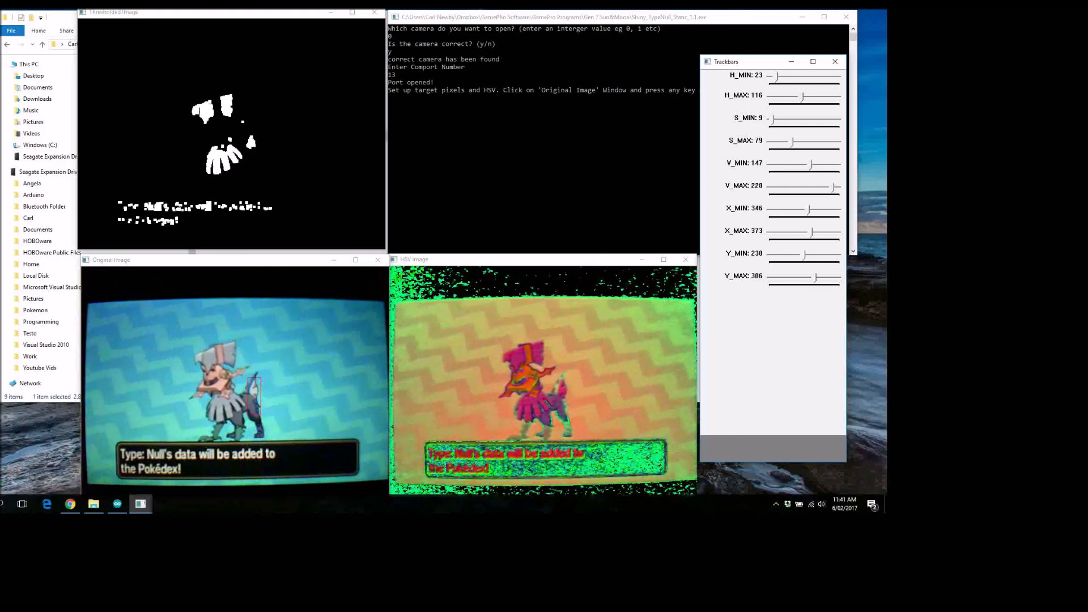
key("Right")
key("Right")
key("Right")
key("Right")
key("Right")
key("Right")
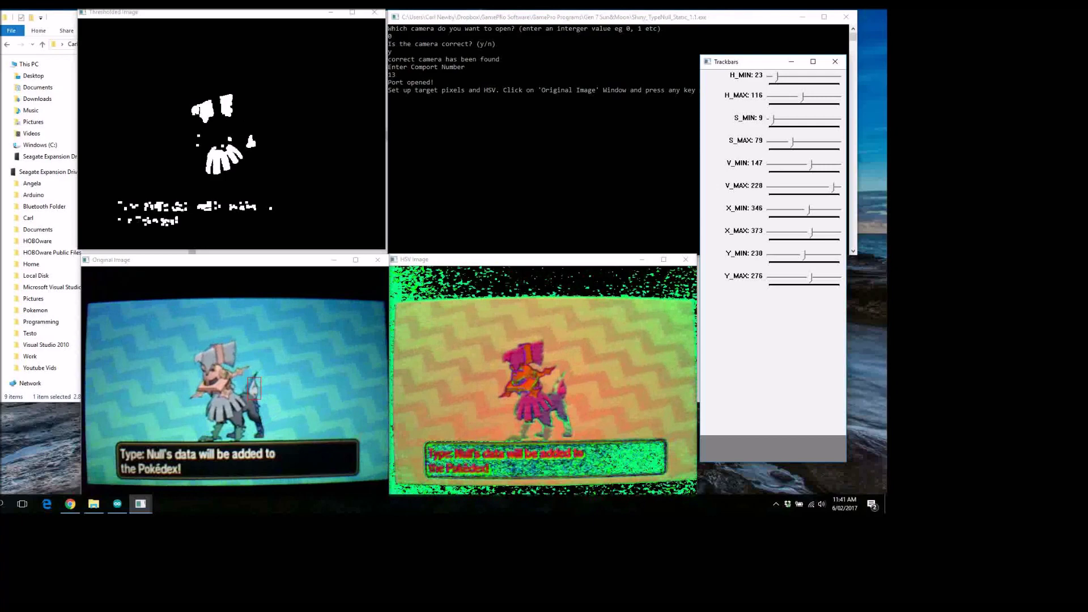
Complete the target pixel and HSV setup from the Original Image window to start the automated soft resets.
key("alt+Tab")
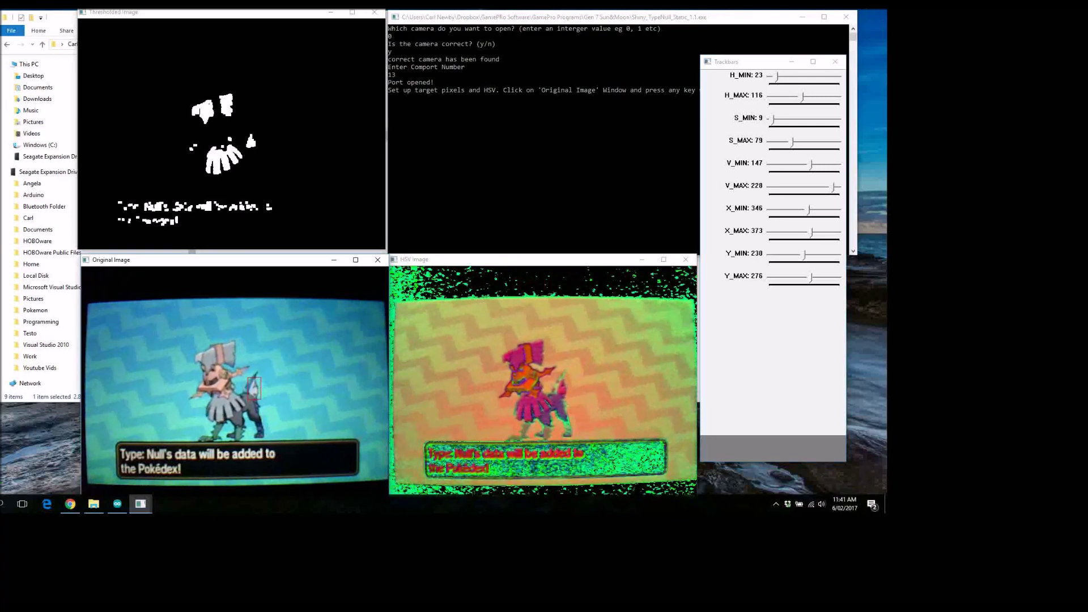
key("Return")
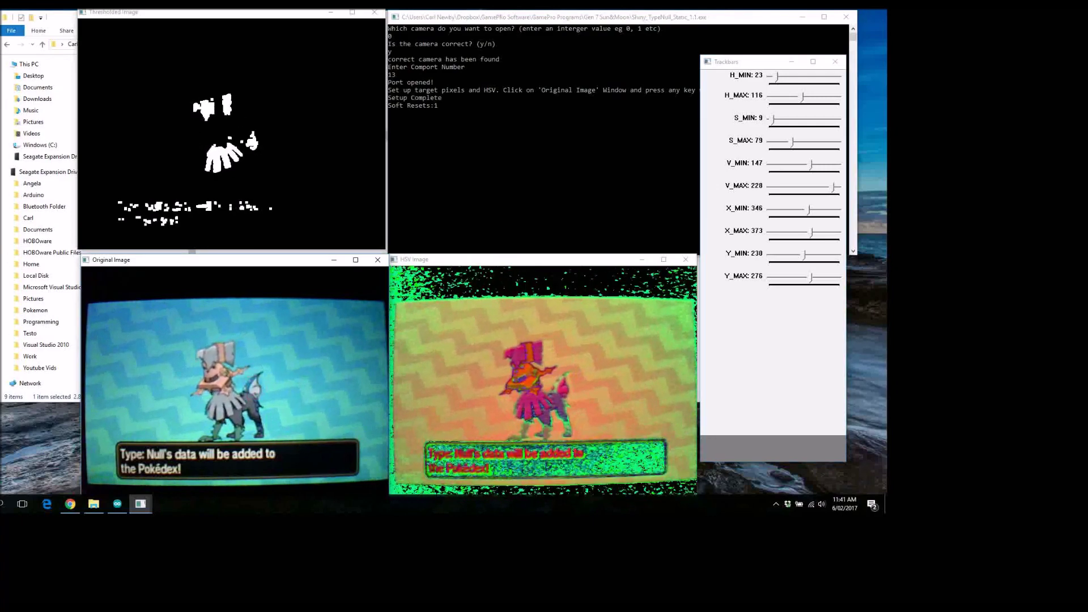